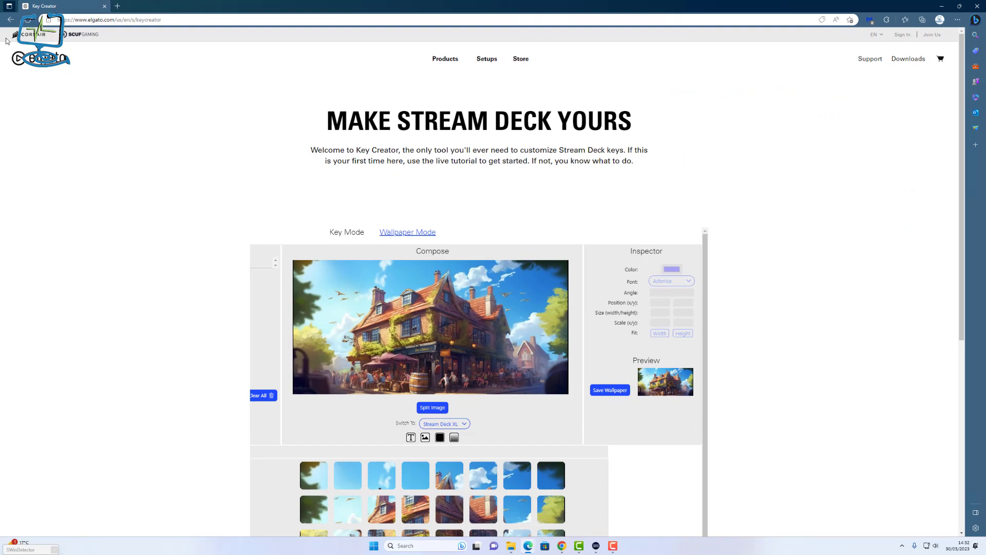
Step: Reload Key Creator and start an empty Wallpaper Mode canvas sized for the Stream Deck XL
click(28, 20)
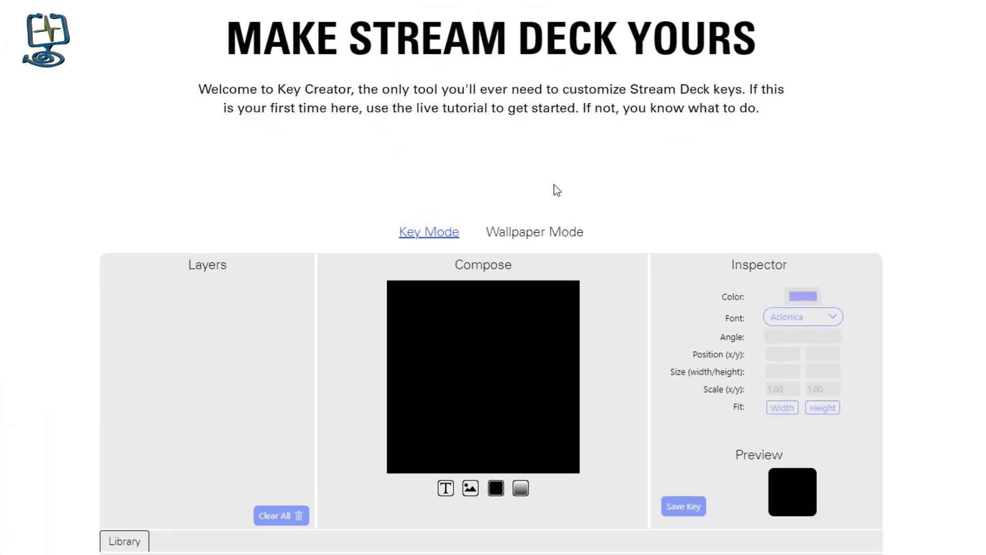
click(507, 235)
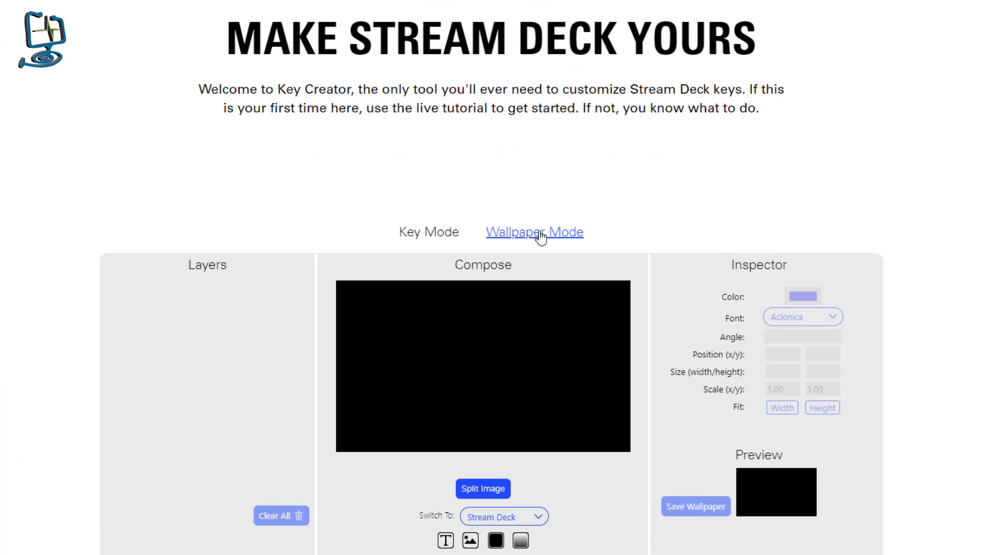
scroll(535, 248, down, 5)
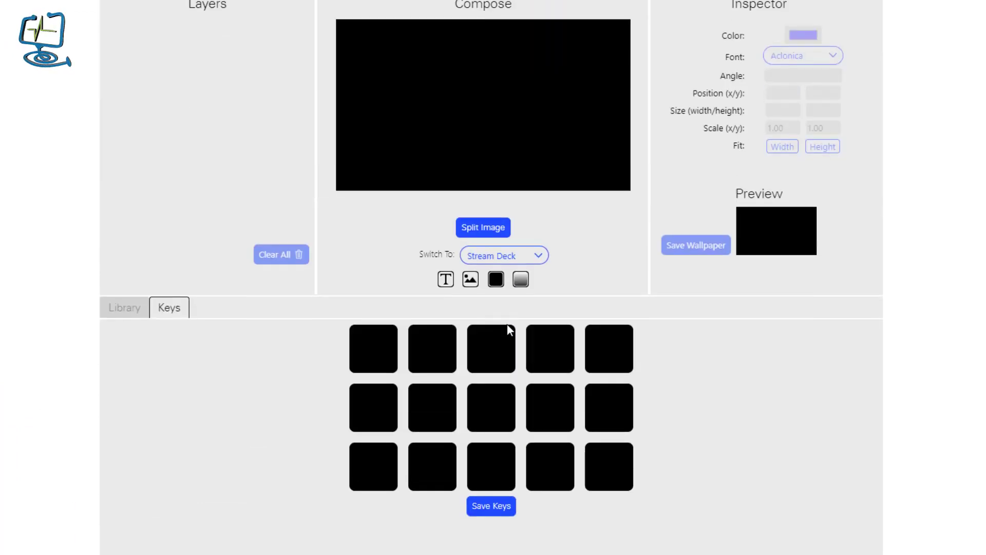
click(536, 254)
click(523, 269)
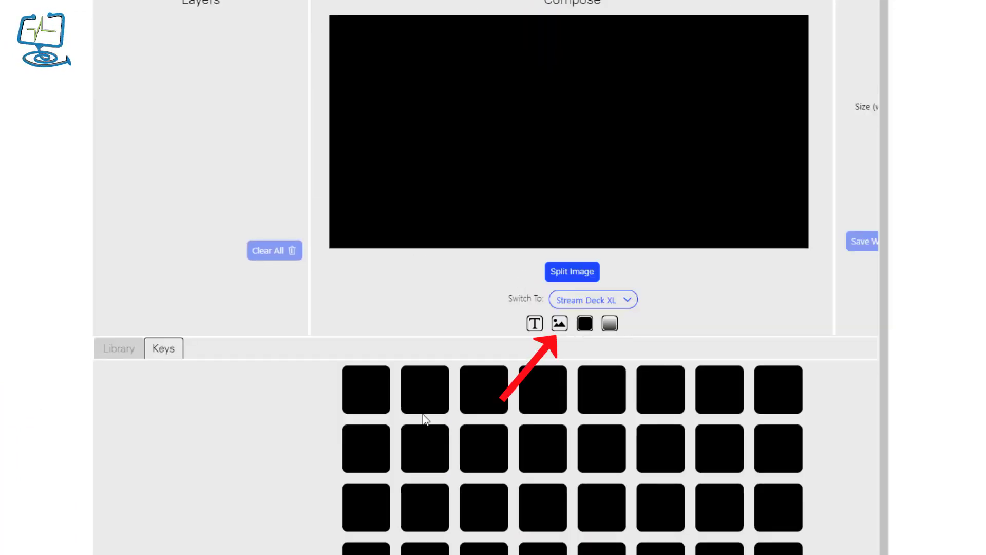
Step: Load the Gaming Banner picture from Pictures into the wallpaper canvas
click(560, 323)
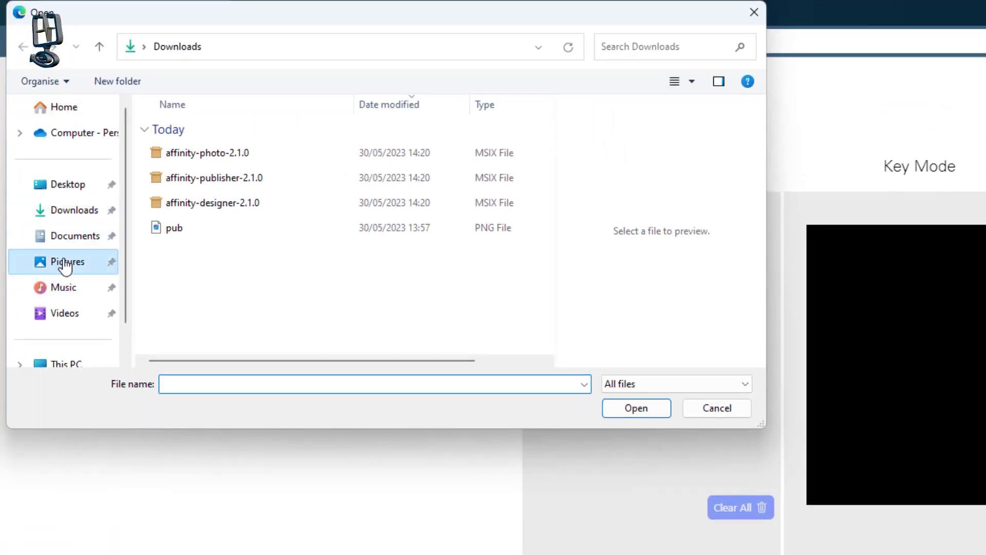
click(65, 263)
click(187, 150)
click(636, 408)
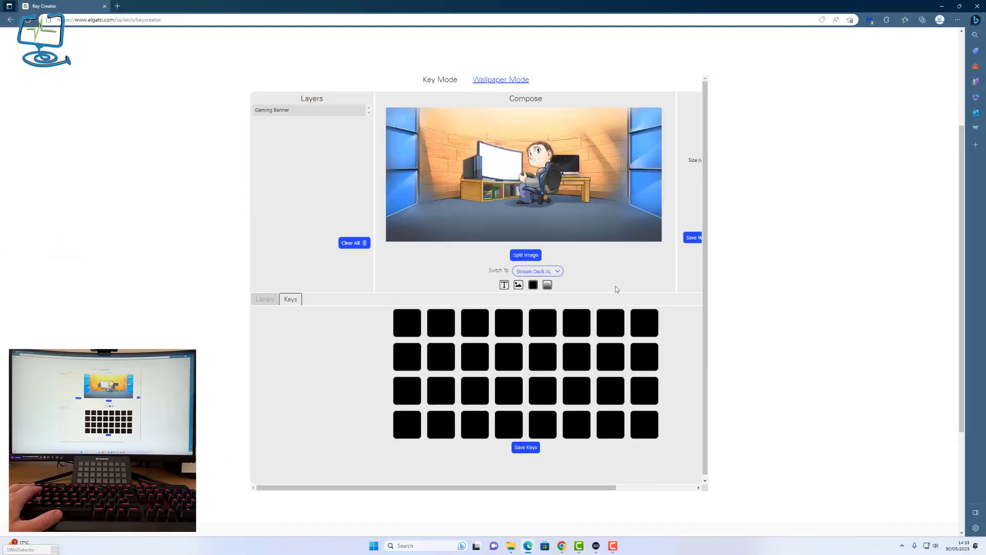
Step: Split the Gaming Banner across the 32 Stream Deck XL keys
click(525, 255)
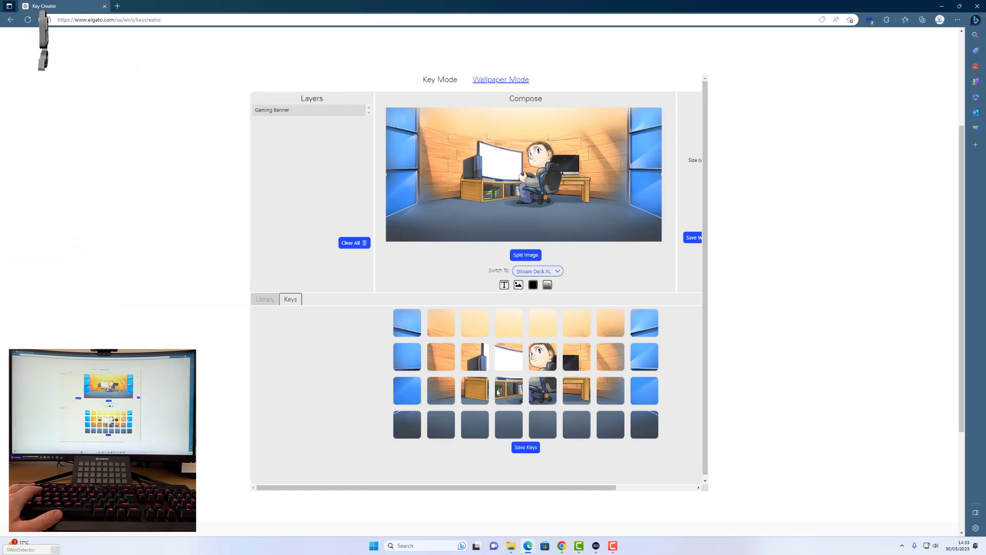
scroll(497, 393, up, 3)
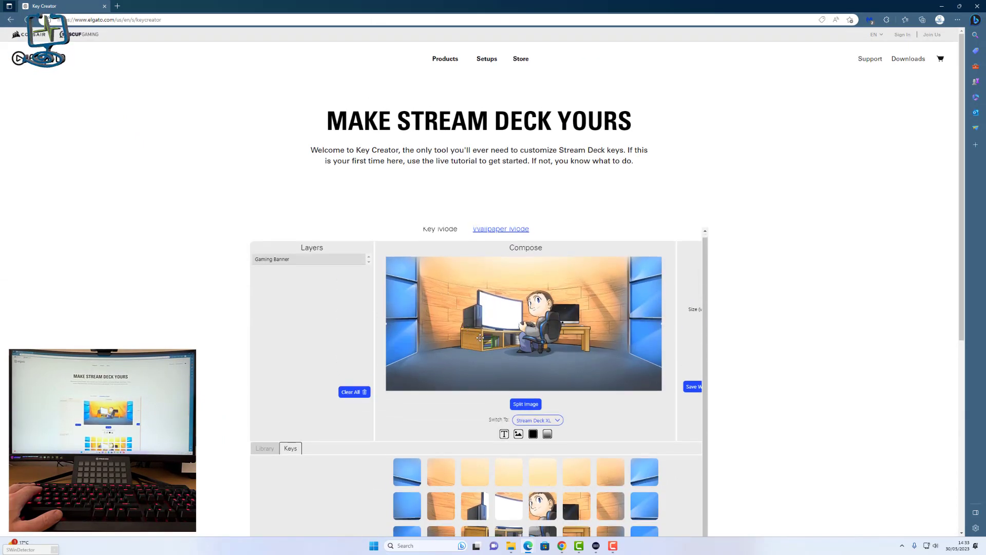
scroll(677, 444, down, 6)
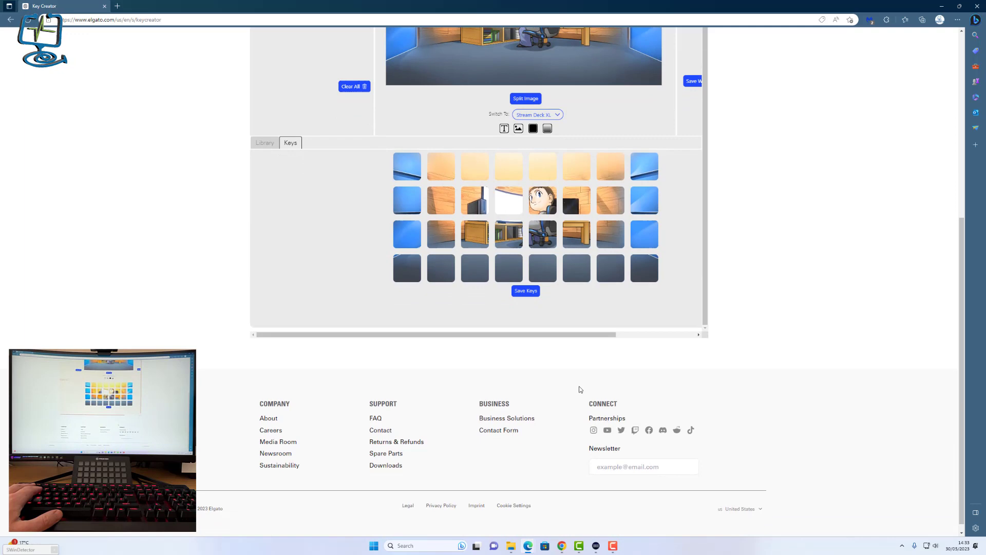
drag(574, 335, 620, 316)
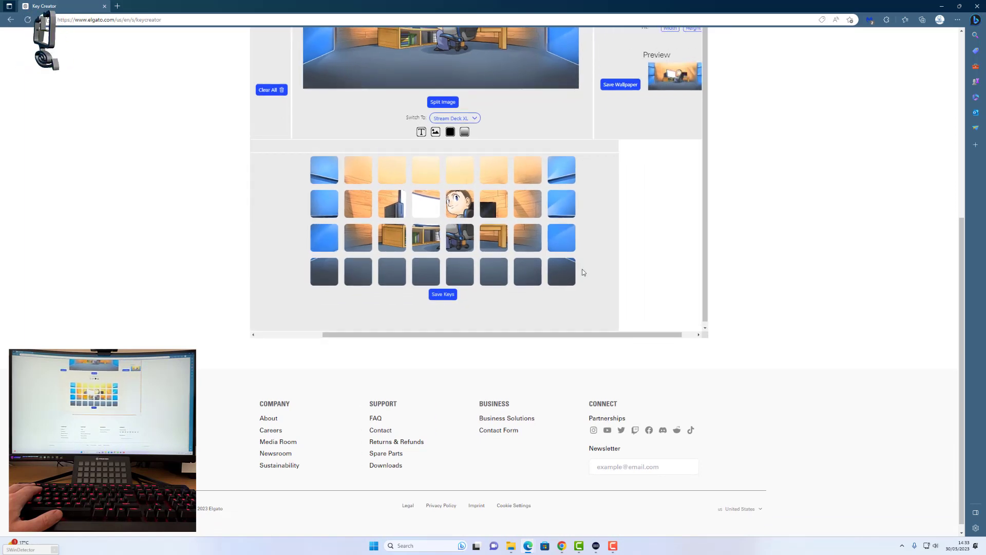
scroll(680, 205, up, 5)
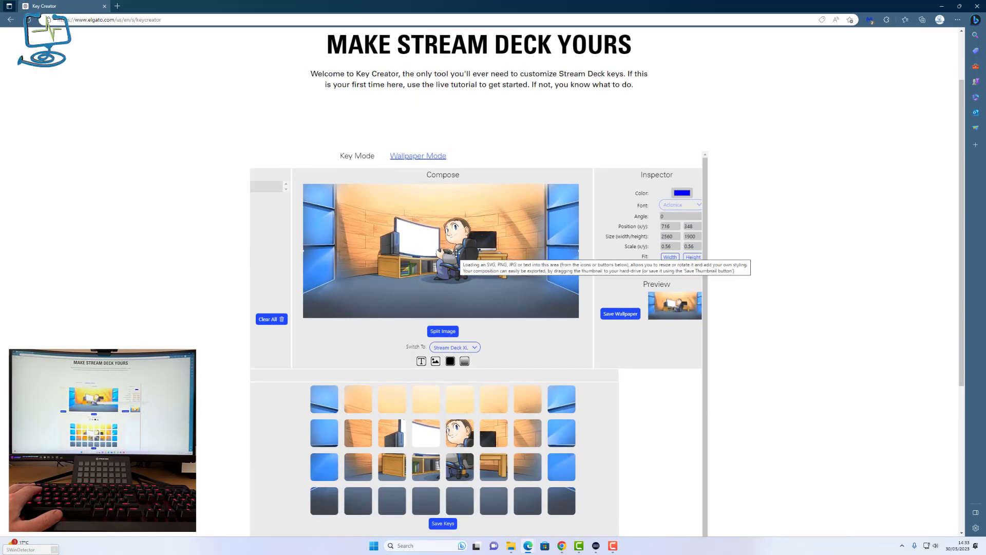
Step: Shift the banner slightly left and save the wallpaper as streamdeck_wallpaper.png
mouse_move(465, 259)
mouse_down()
mouse_move(460, 293)
mouse_move(442, 222)
mouse_move(456, 261)
mouse_up()
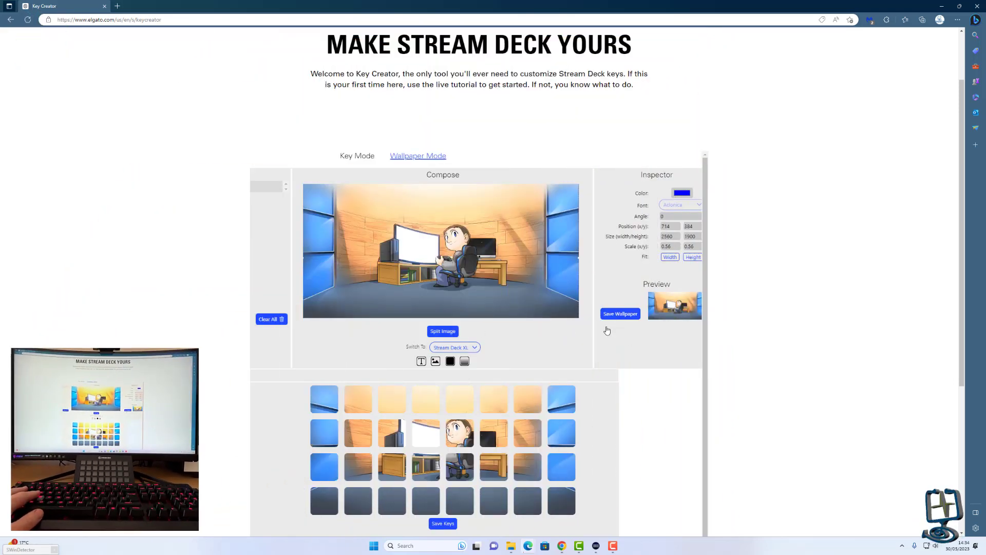
click(607, 328)
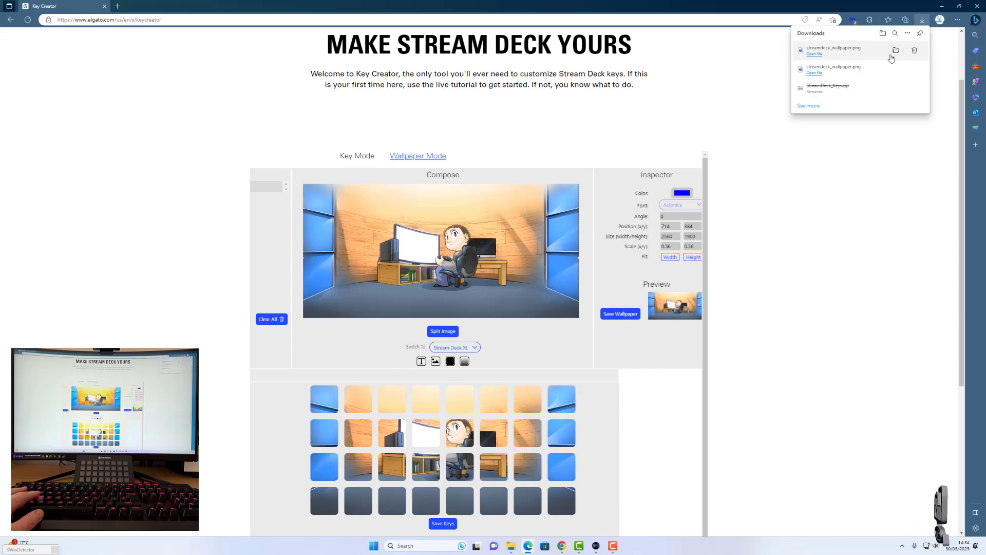
Step: Show the download in Explorer and preview streamdeck_wallpaper in the Downloads folder
click(897, 51)
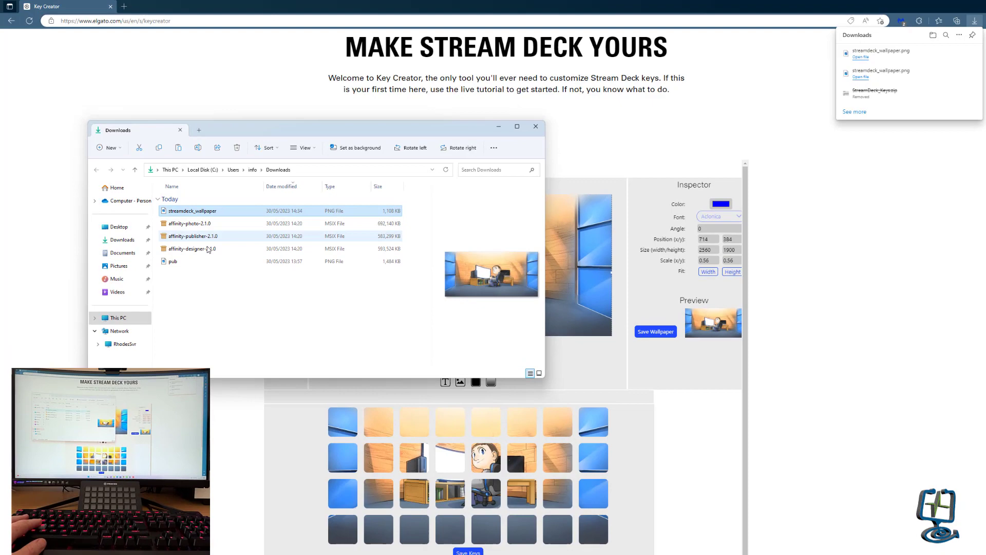
click(166, 250)
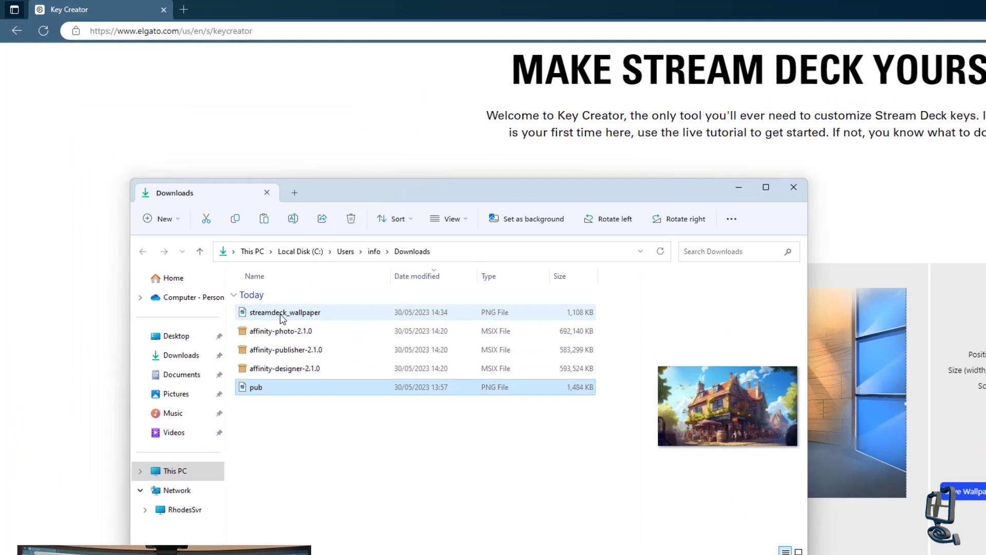
click(287, 322)
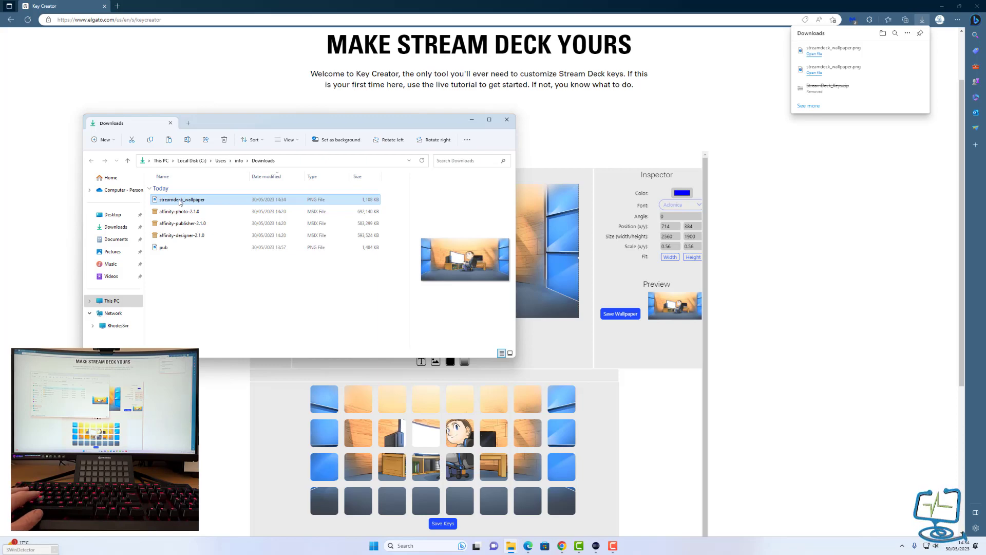
Step: Minimize Explorer and the browser, then launch the Stream Deck app
click(471, 120)
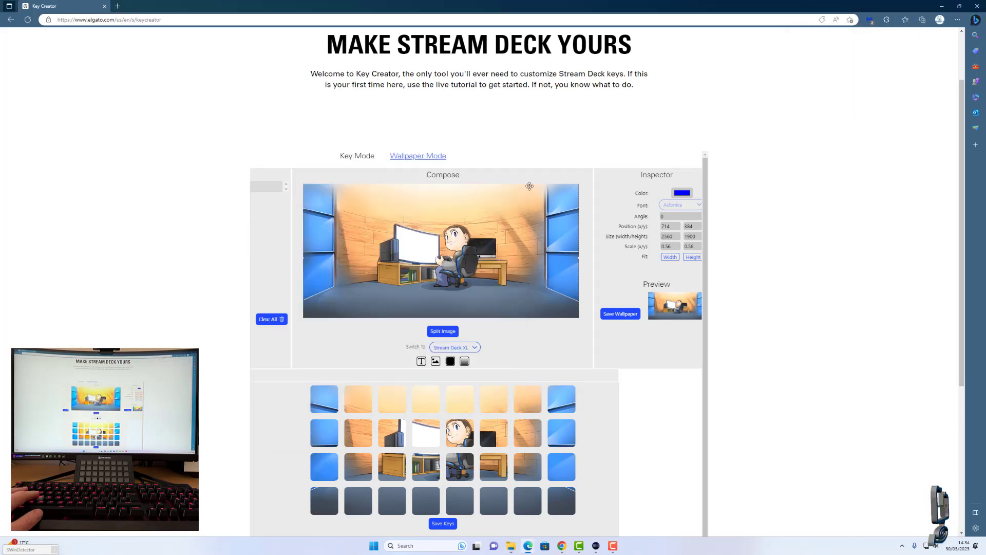
click(942, 6)
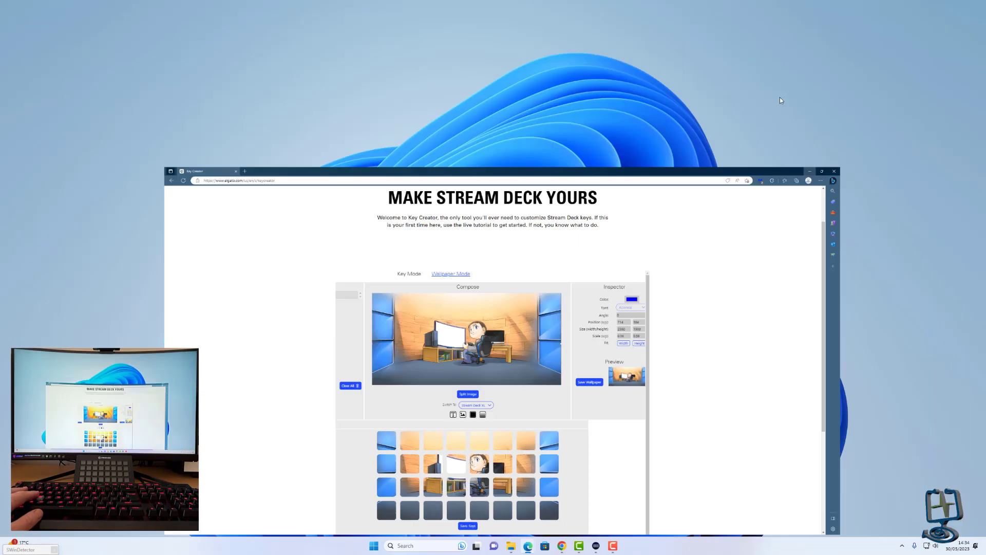
click(596, 545)
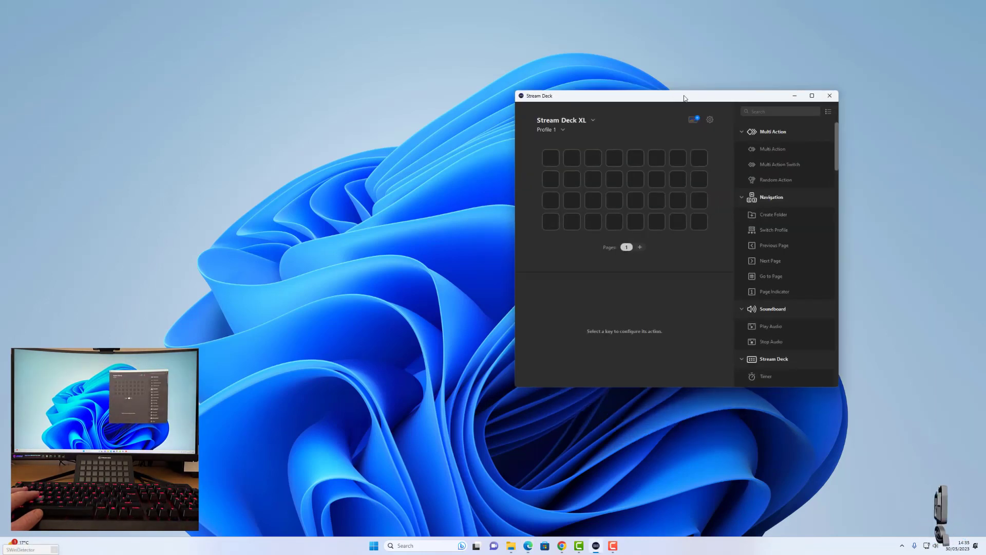
drag(684, 98, 677, 98)
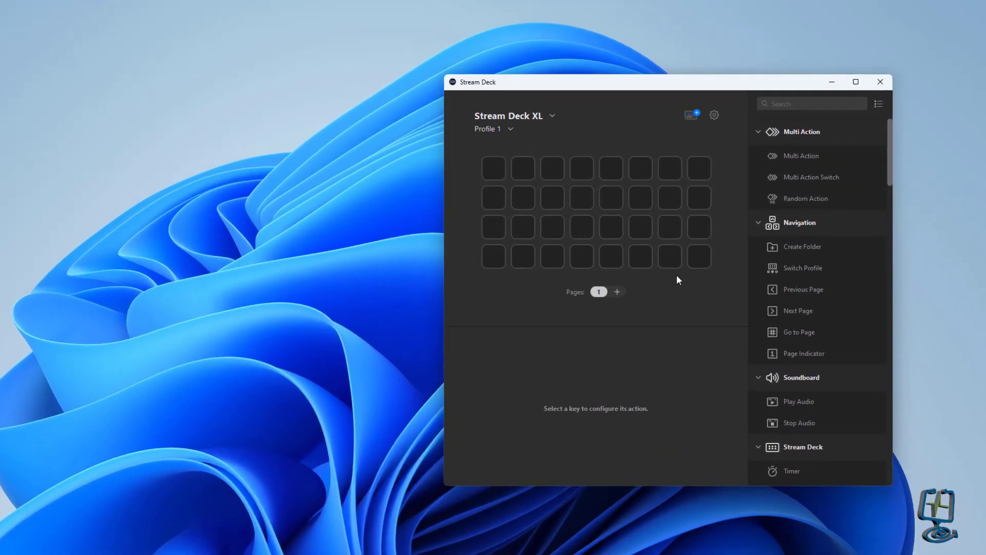
Step: Set the Stream Deck XL to sleep after 5 minutes in device preferences
click(714, 115)
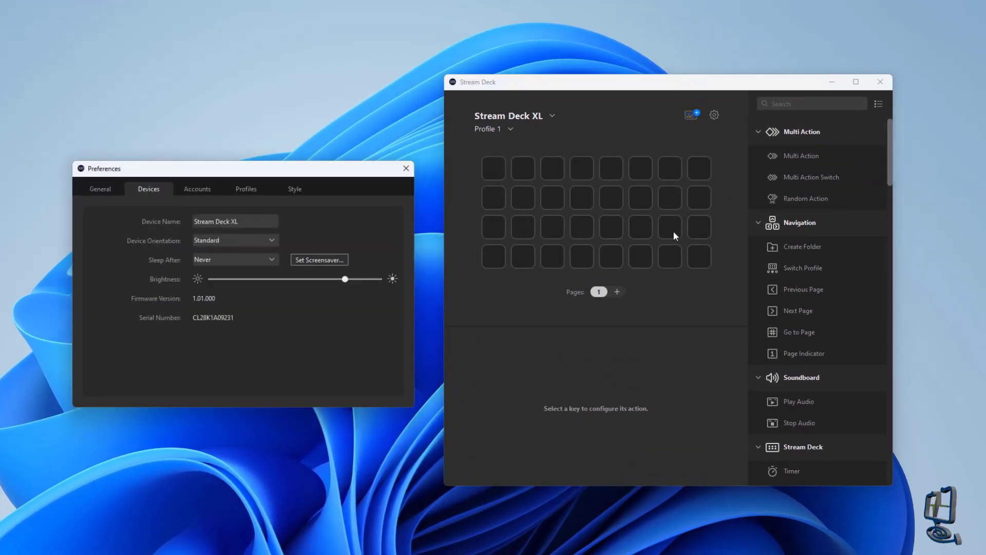
click(88, 187)
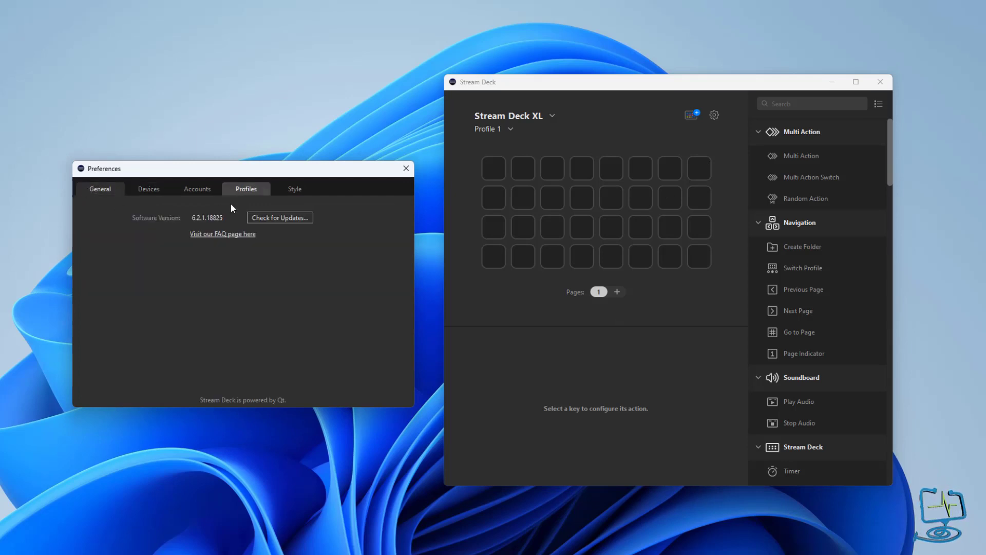
drag(214, 171, 127, 176)
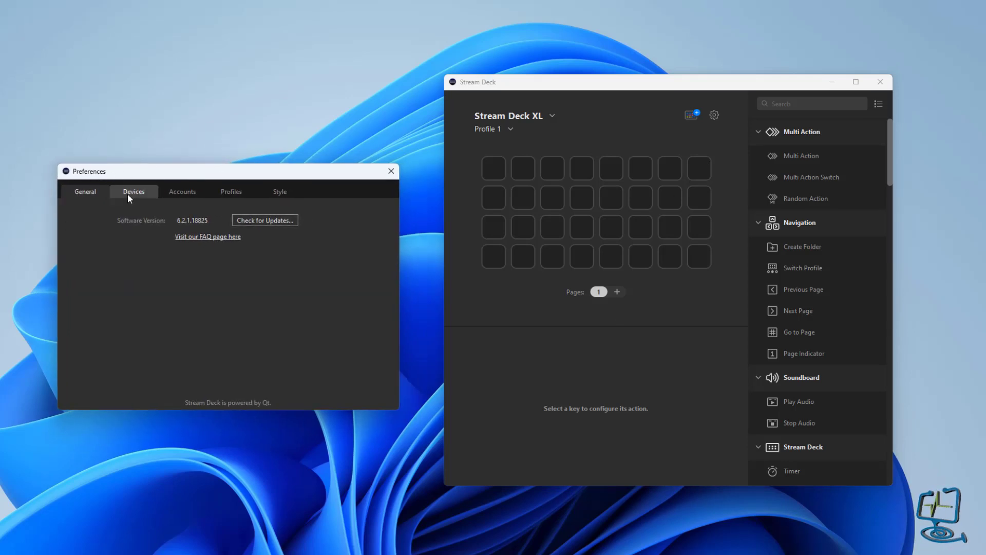
click(129, 198)
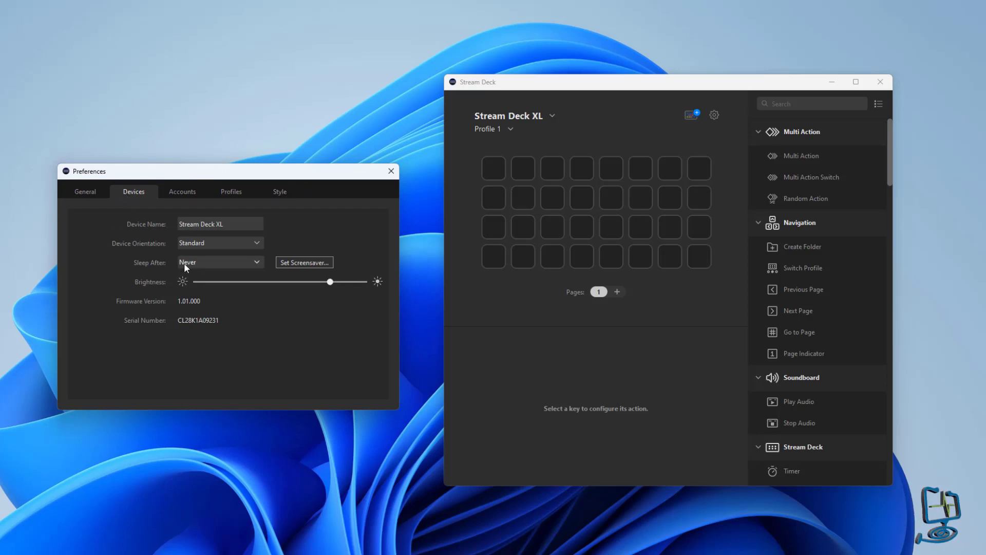
click(226, 260)
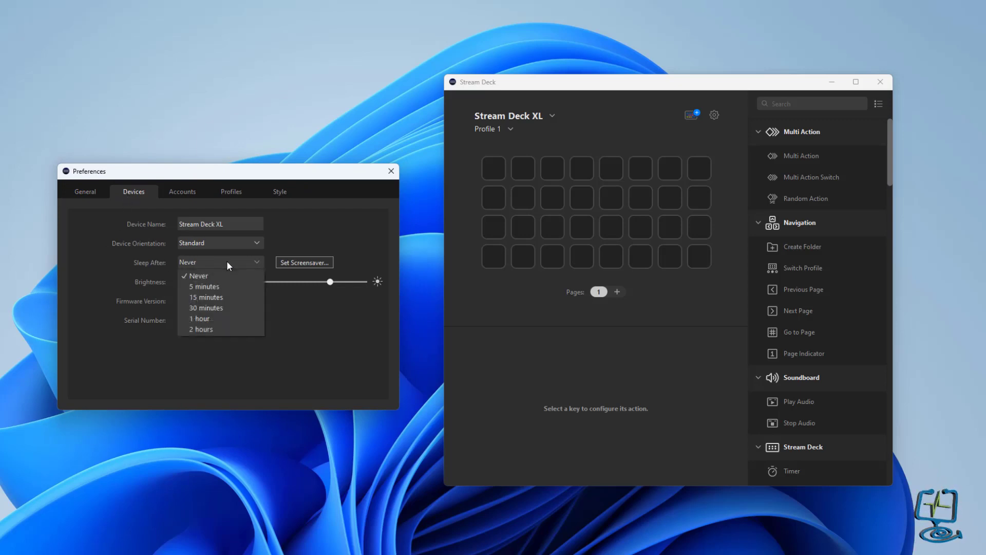
click(211, 286)
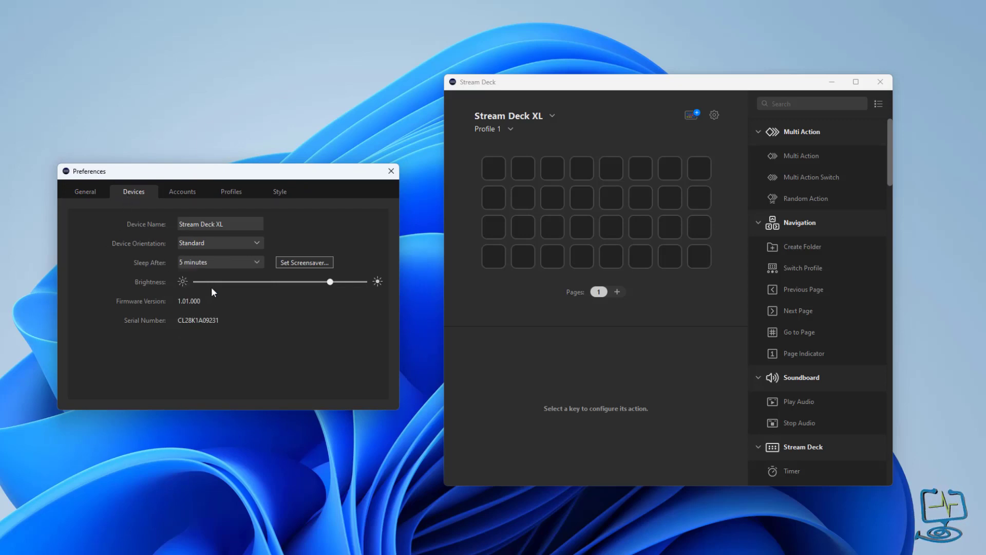
Step: Pick streamdeck_wallpaper from Downloads as the Stream Deck XL screensaver image
click(305, 264)
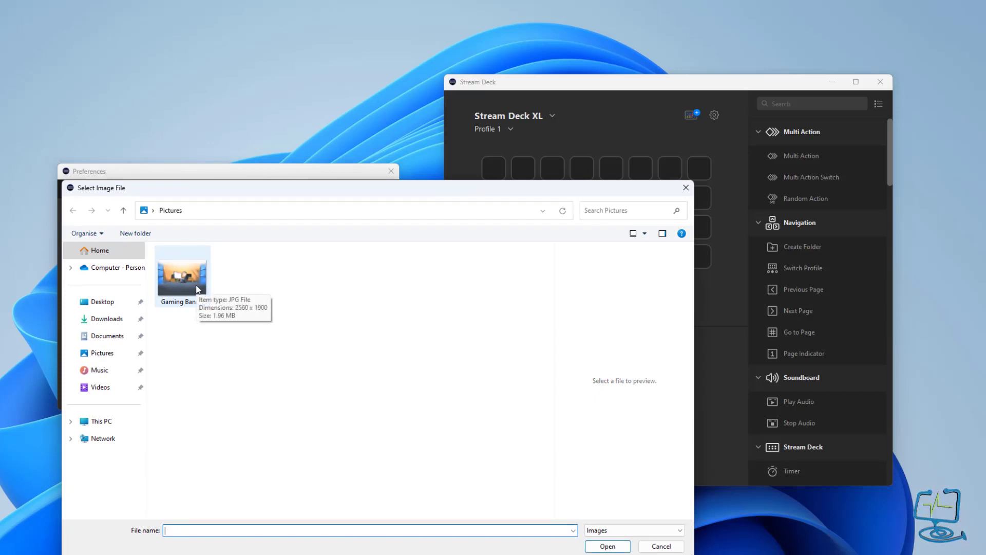
click(107, 319)
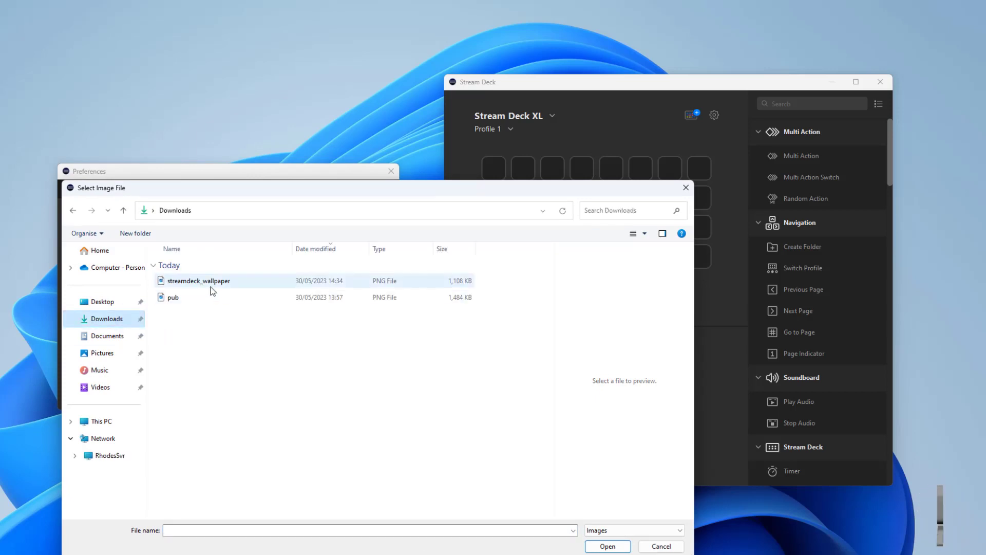
click(183, 287)
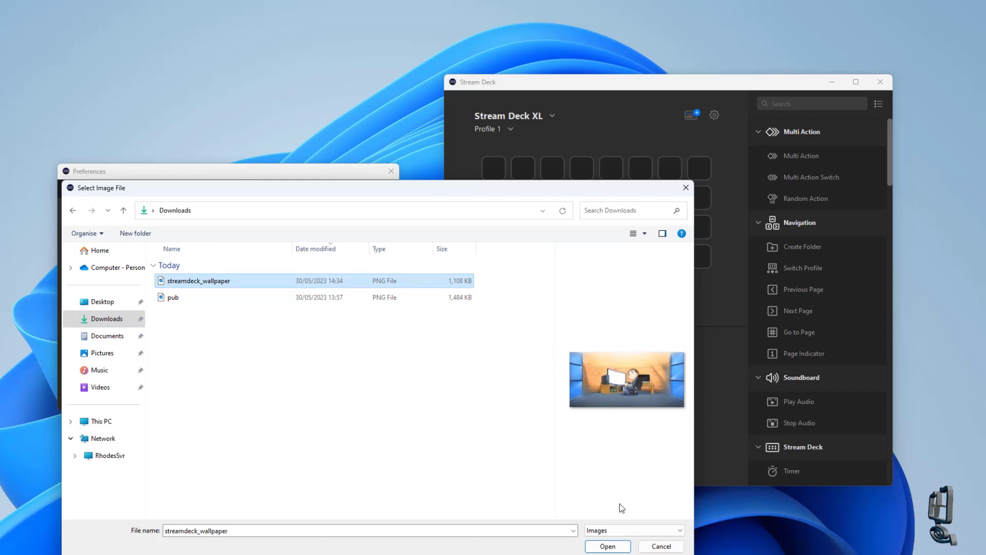
click(607, 546)
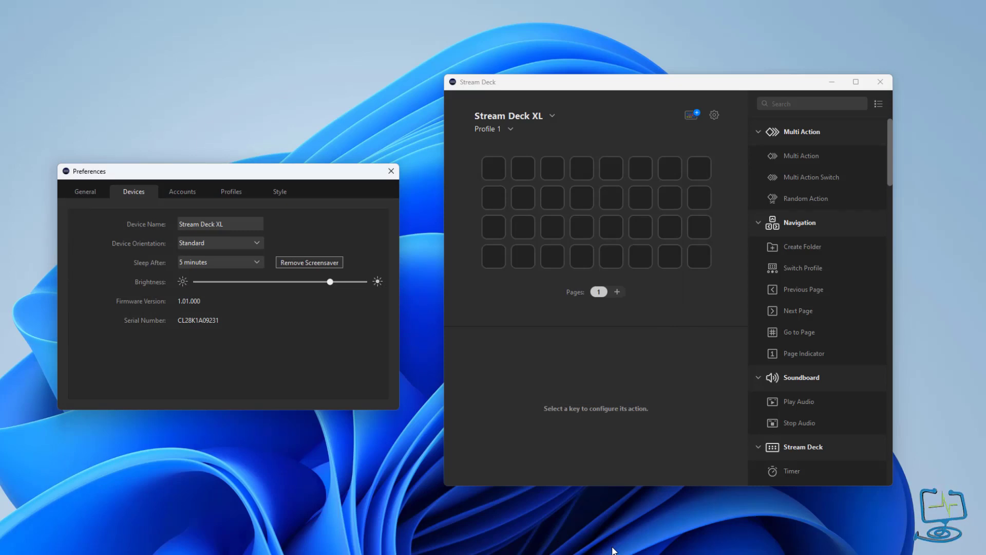